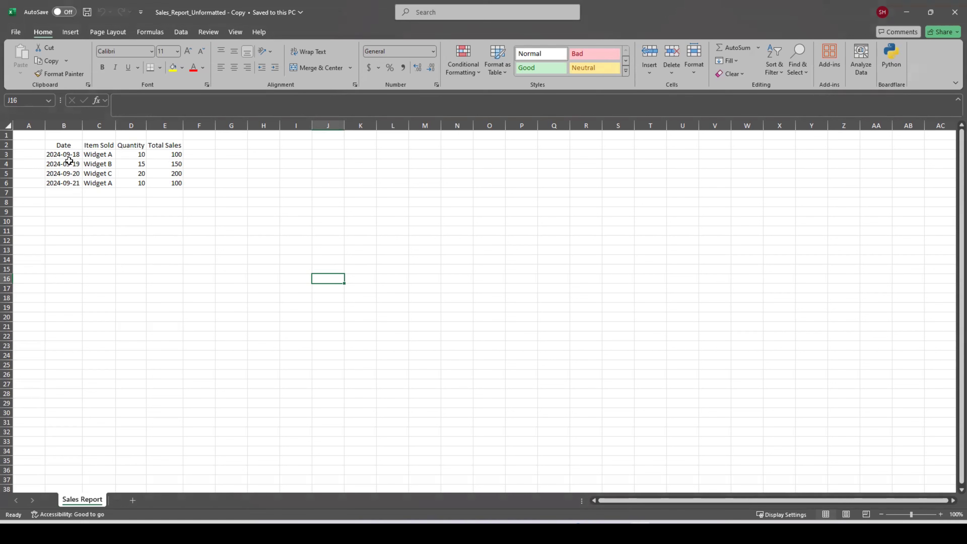
{"action": "left_click_drag", "start_coordinate": [64, 145], "coordinate": [152, 179]}
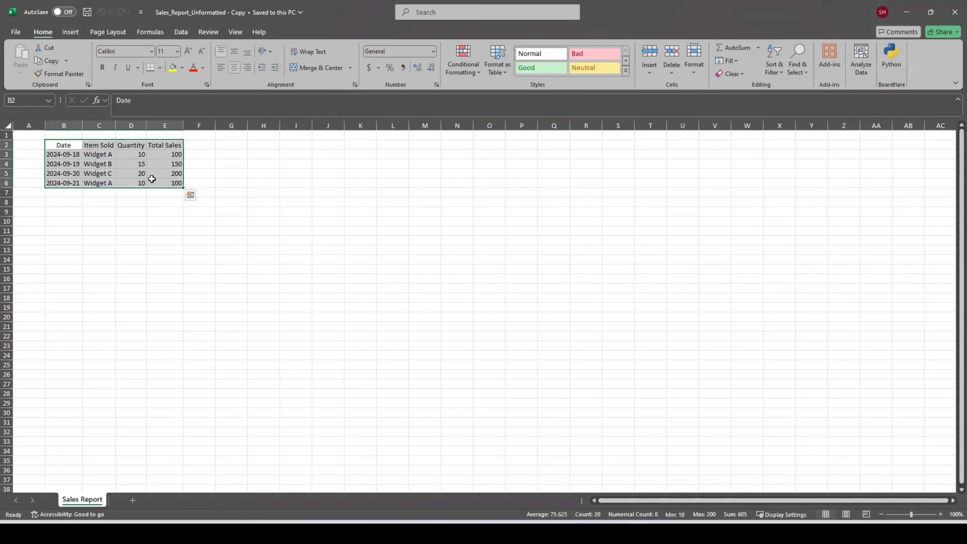
{"action": "left_click_drag", "start_coordinate": [55, 144], "coordinate": [179, 145]}
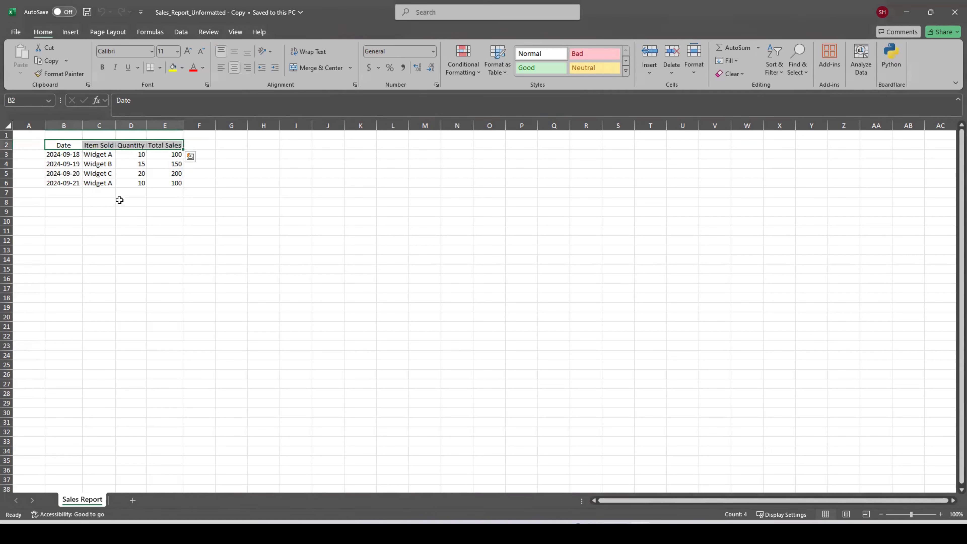
{"action": "left_click", "coordinate": [109, 181]}
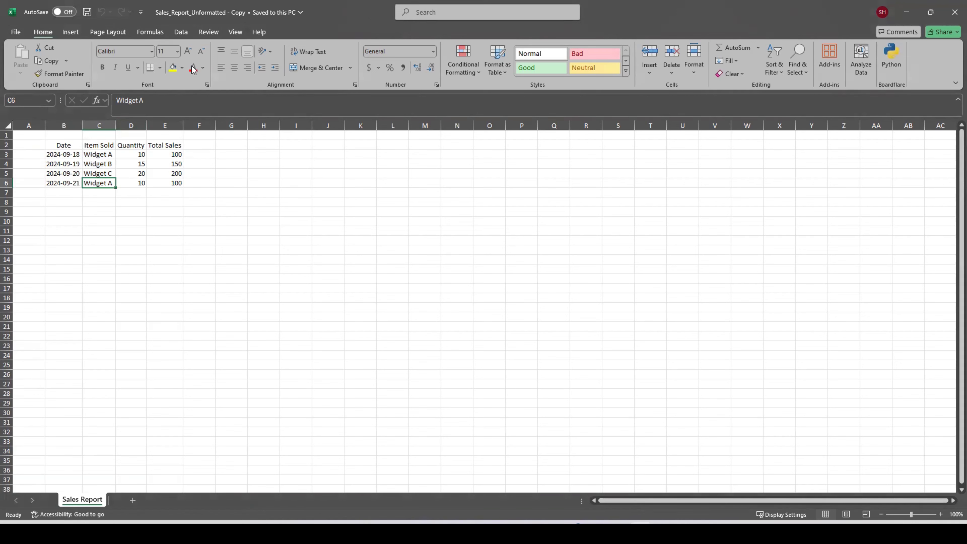
- Start recording a new macro named Format, stored in this workbook
{"action": "left_click", "coordinate": [235, 33]}
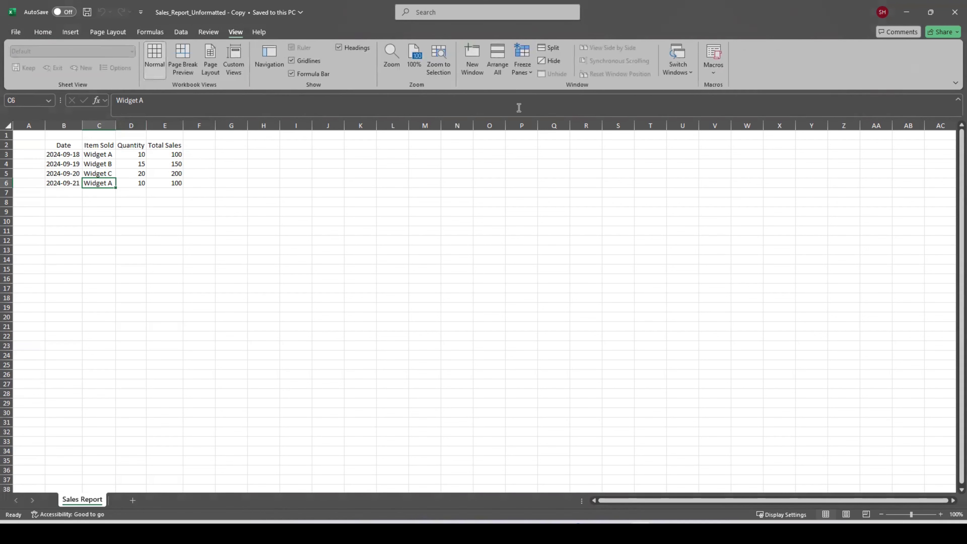
{"action": "left_click", "coordinate": [720, 78]}
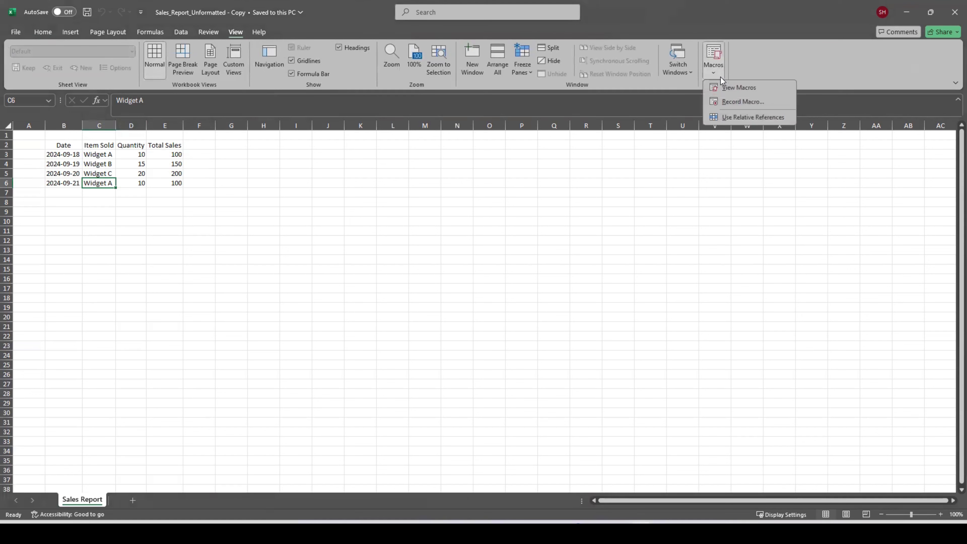
{"action": "left_click", "coordinate": [733, 102]}
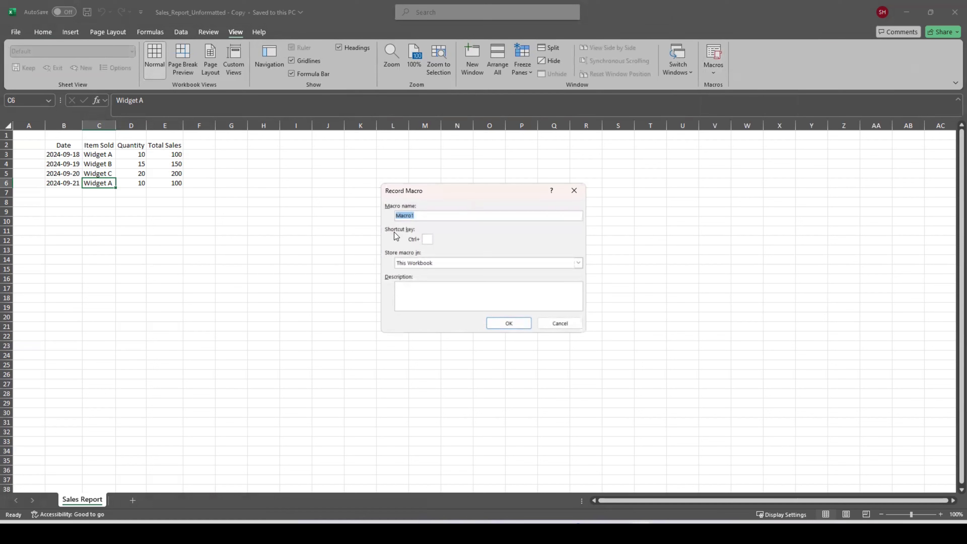
{"action": "type", "text": "Format"}
{"action": "left_click", "coordinate": [508, 323]}
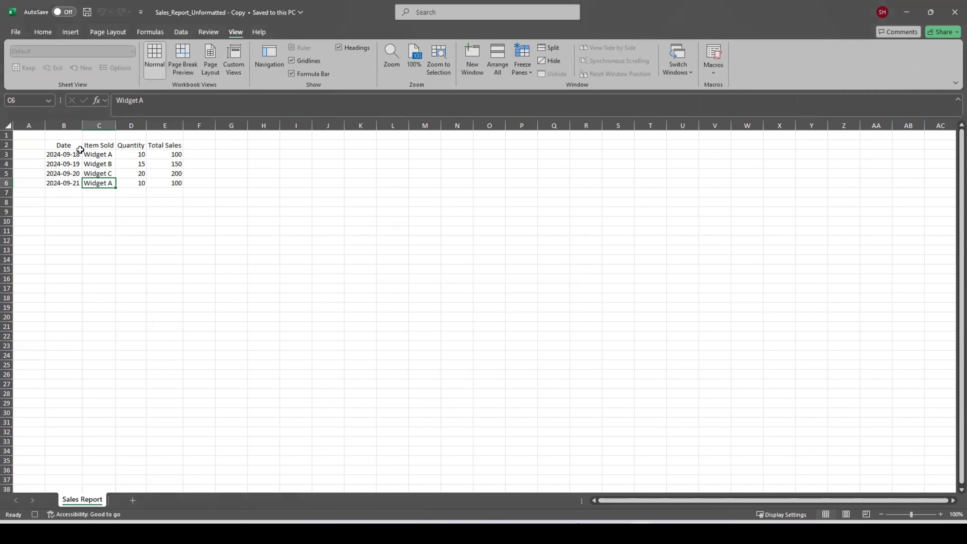
- Select the whole sales table by extending from B2 to its last column and row, and apply all borders and centre alignment
{"action": "left_click", "coordinate": [68, 147]}
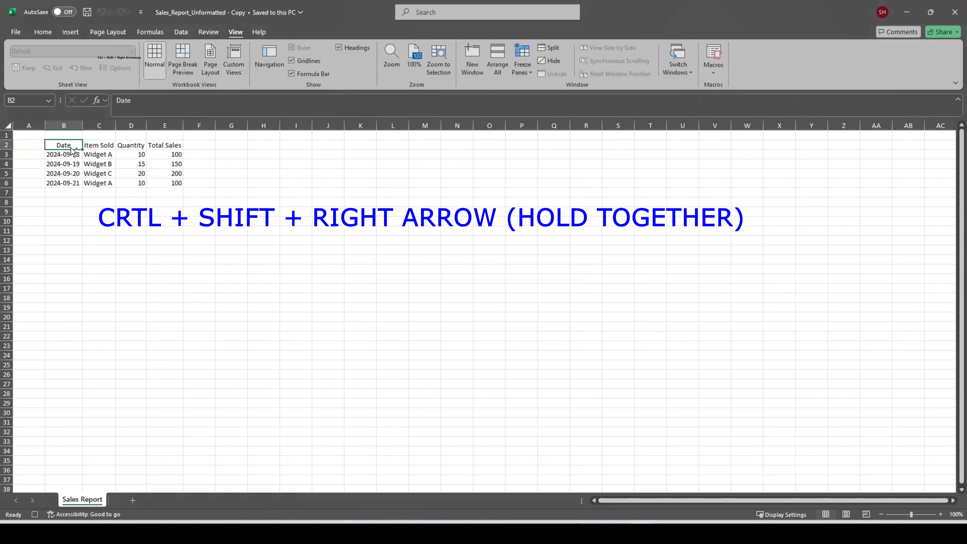
{"action": "key", "text": "ctrl+shift+Right"}
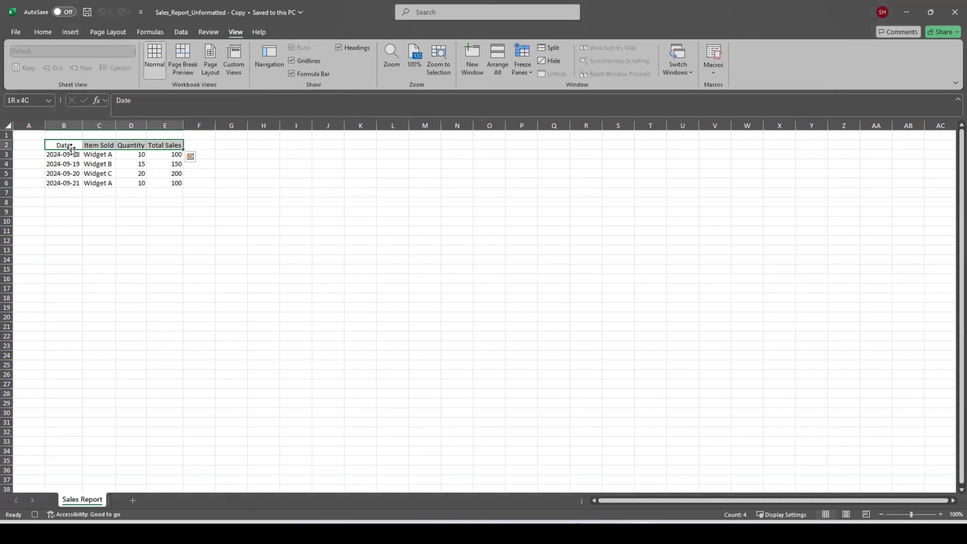
{"action": "key", "text": "ctrl+shift+Down"}
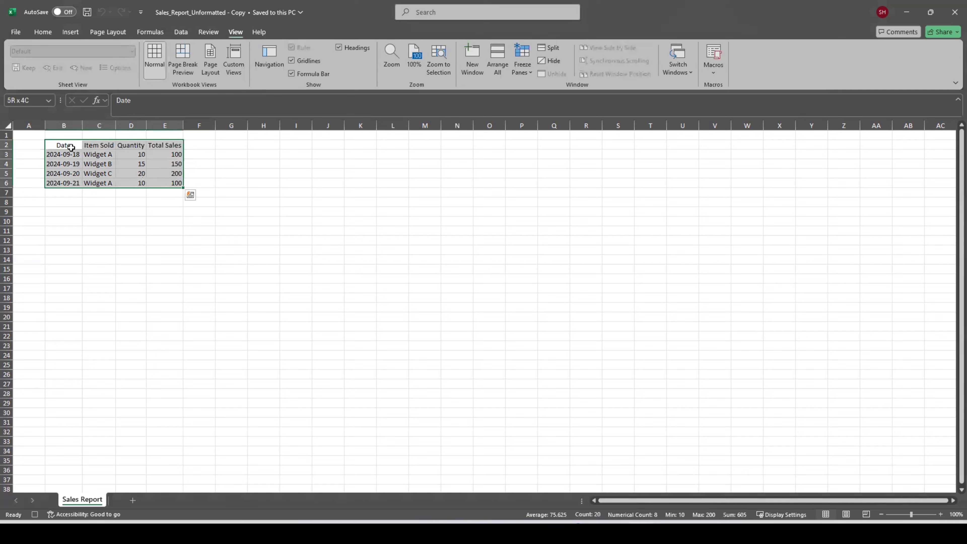
{"action": "left_click", "coordinate": [48, 31]}
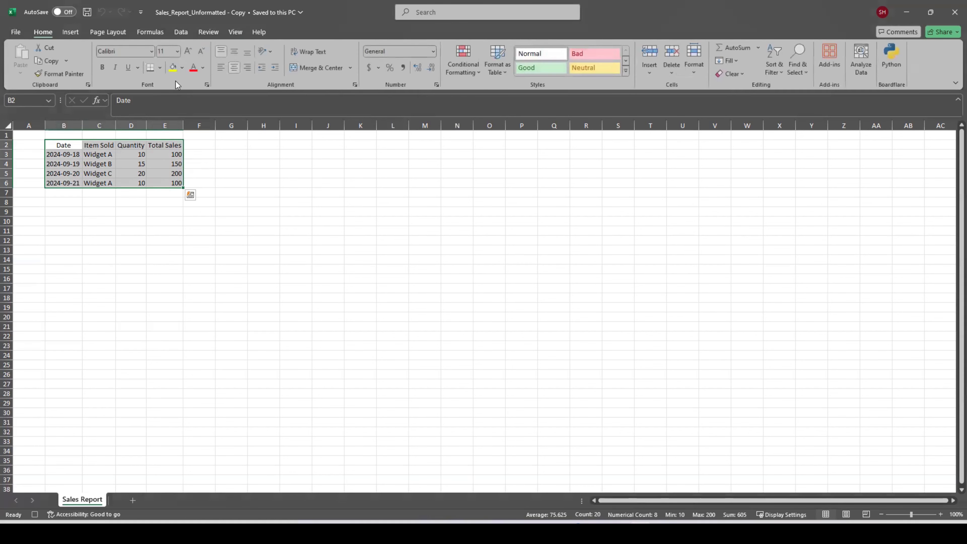
{"action": "left_click", "coordinate": [160, 68]}
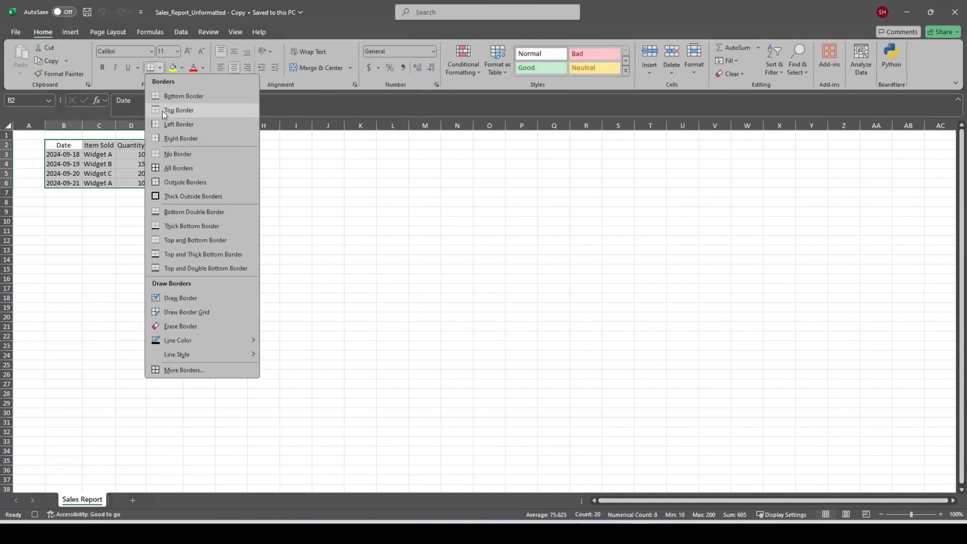
{"action": "left_click", "coordinate": [169, 168]}
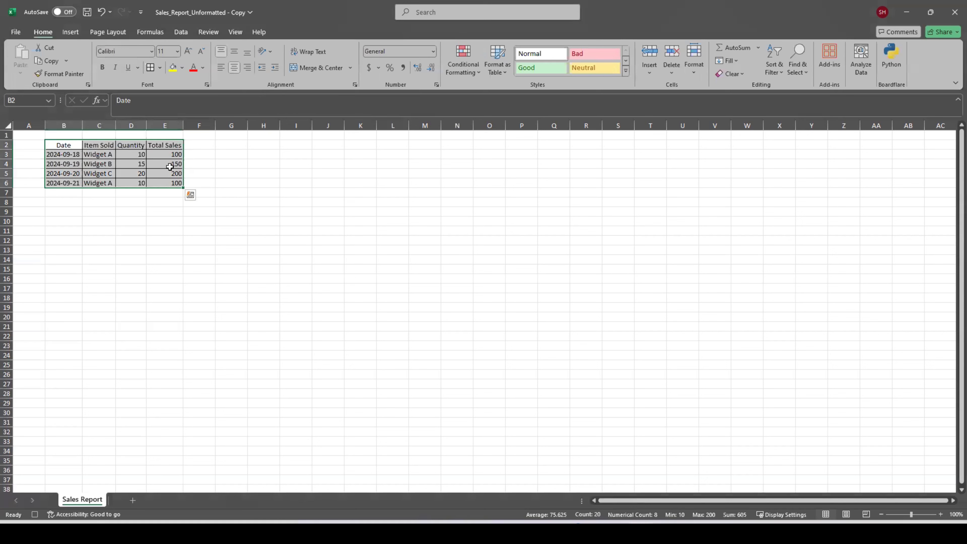
{"action": "left_click", "coordinate": [237, 68]}
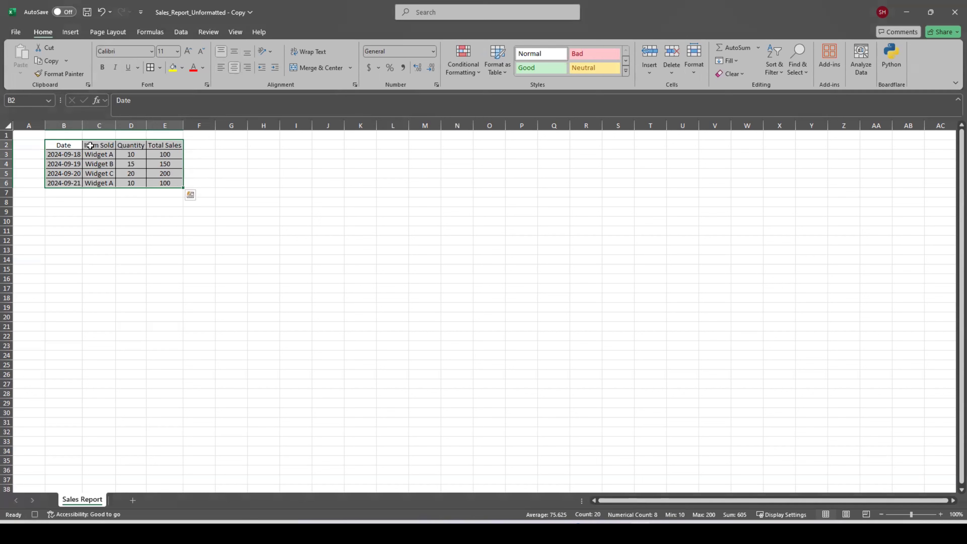
- Make the table's header row from B2 to Total Sales bold and fill it with gray
{"action": "left_click", "coordinate": [68, 147]}
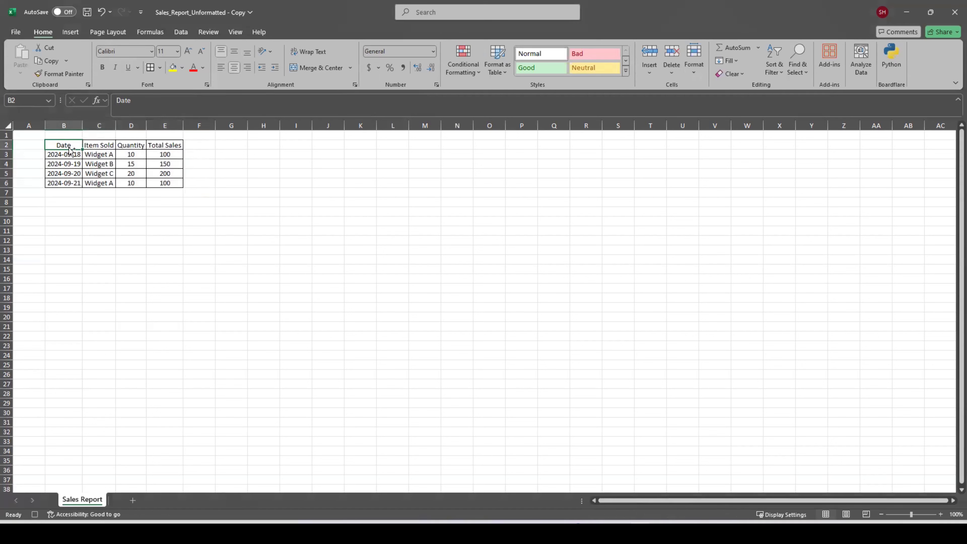
{"action": "key", "text": "ctrl+shift+Right"}
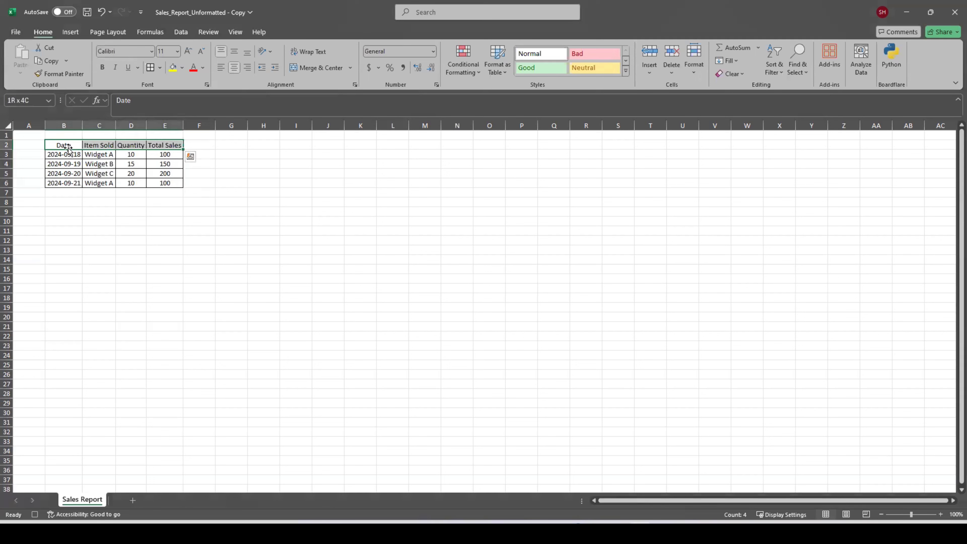
{"action": "left_click", "coordinate": [102, 67]}
{"action": "left_click", "coordinate": [183, 68]}
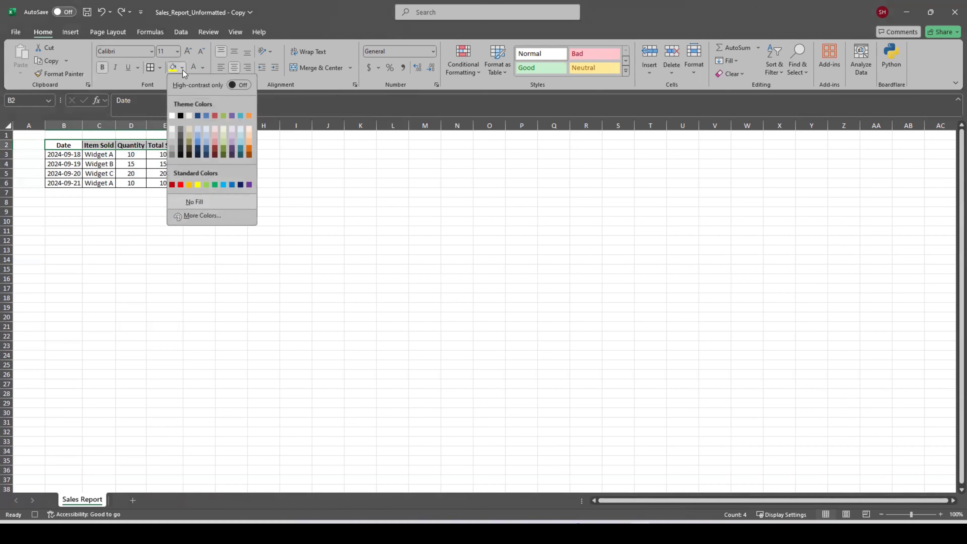
{"action": "left_click", "coordinate": [171, 149]}
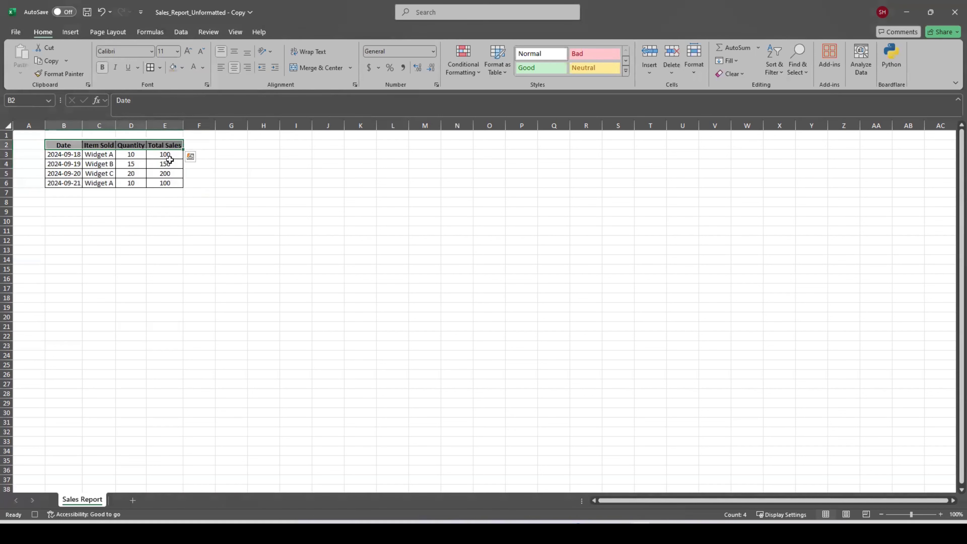
{"action": "left_click", "coordinate": [178, 185]}
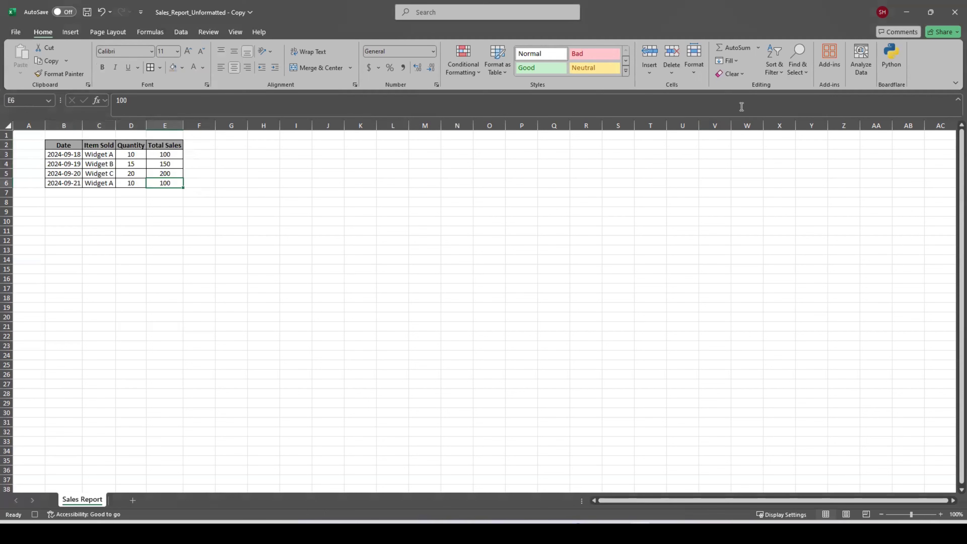
- Stop recording the macro
{"action": "left_click", "coordinate": [236, 31]}
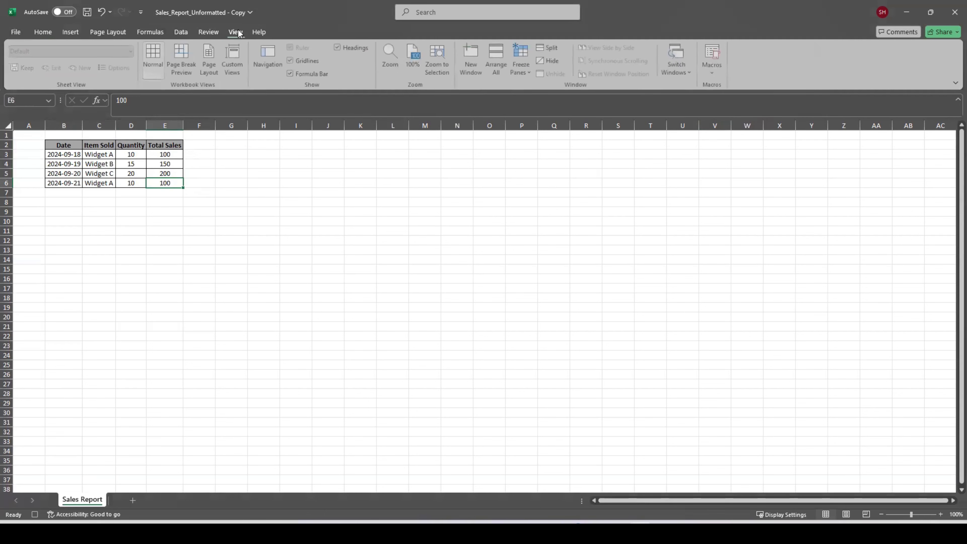
{"action": "left_click", "coordinate": [709, 78]}
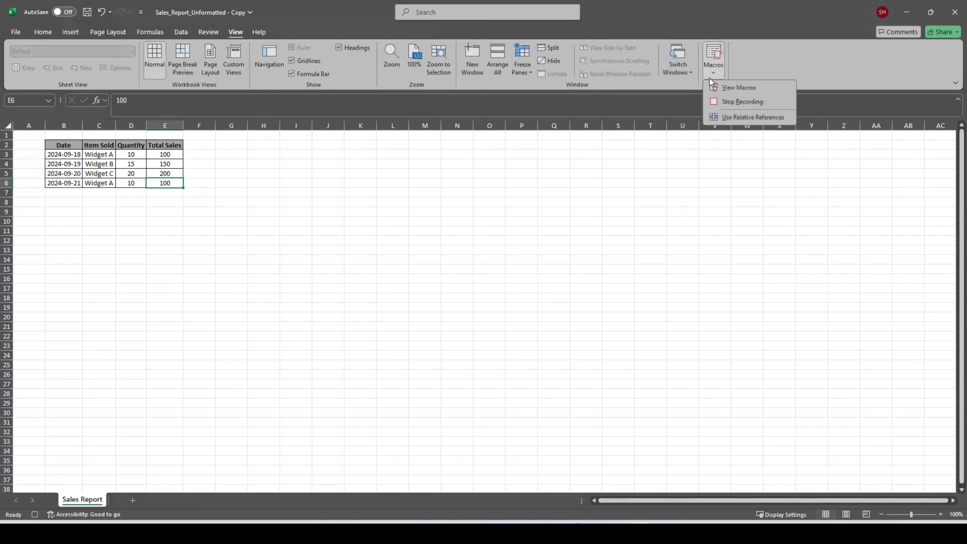
{"action": "left_click", "coordinate": [763, 106]}
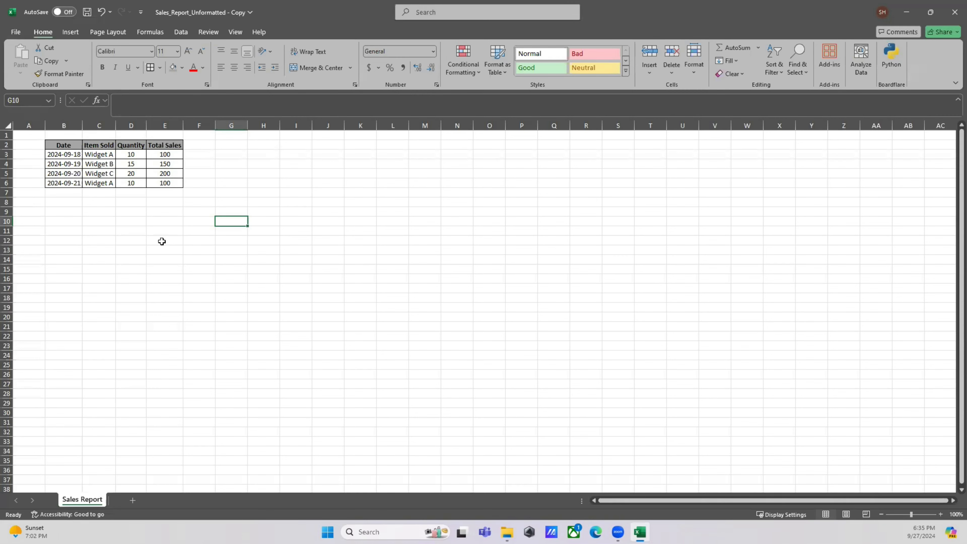
- Save the workbook under its existing name as an Excel Macro-Enabled Workbook
{"action": "left_click", "coordinate": [21, 34]}
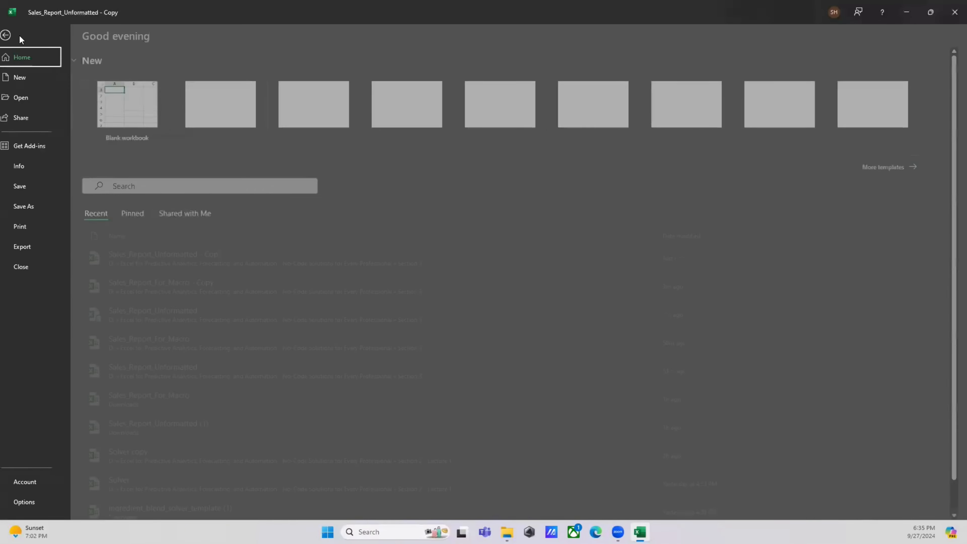
{"action": "left_click", "coordinate": [31, 206]}
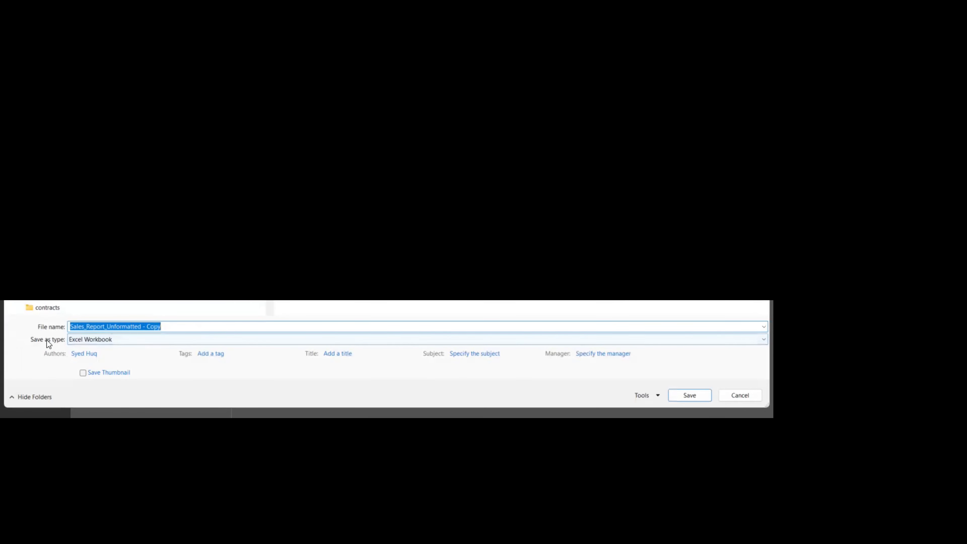
{"action": "left_click", "coordinate": [90, 340]}
{"action": "scroll", "coordinate": [90, 341], "scroll_direction": "down", "scroll_amount": 5}
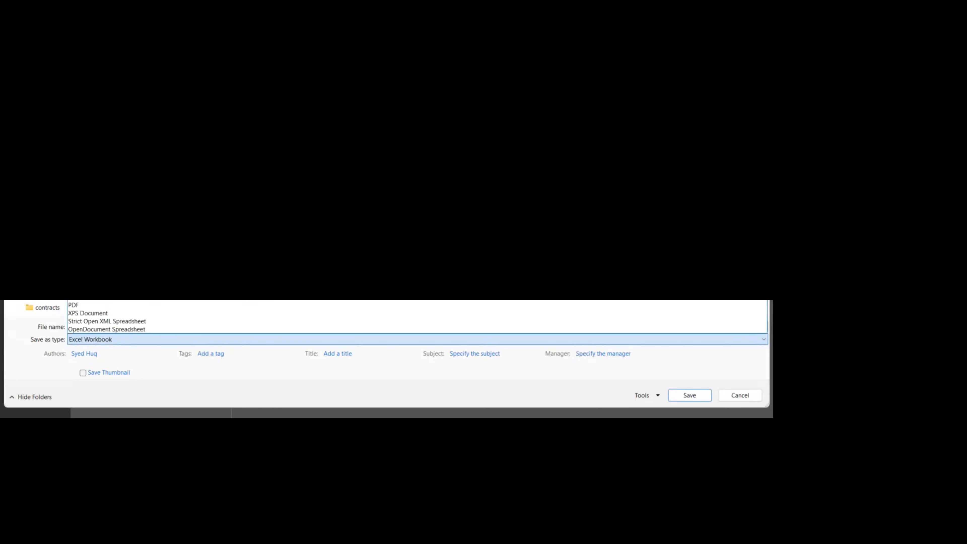
{"action": "left_click", "coordinate": [110, 110]}
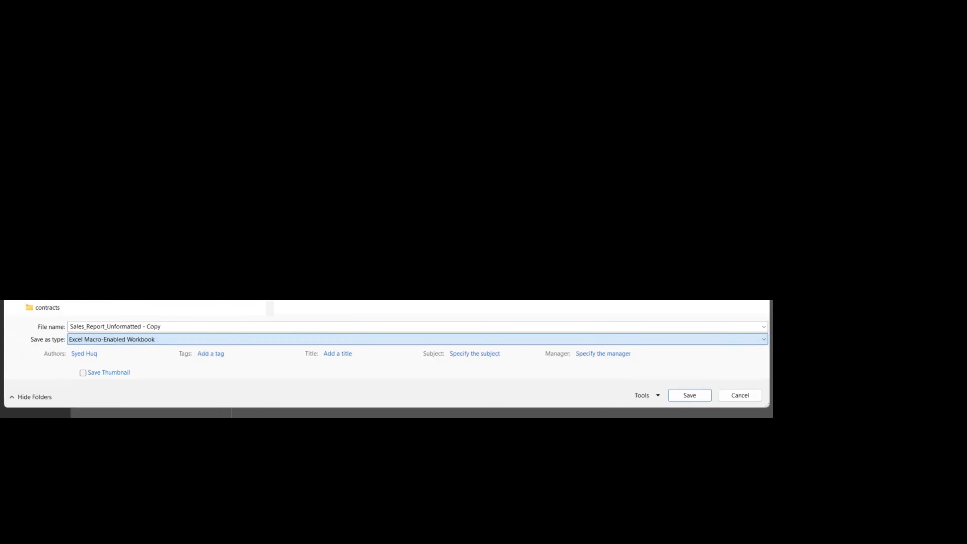
{"action": "left_click", "coordinate": [705, 400]}
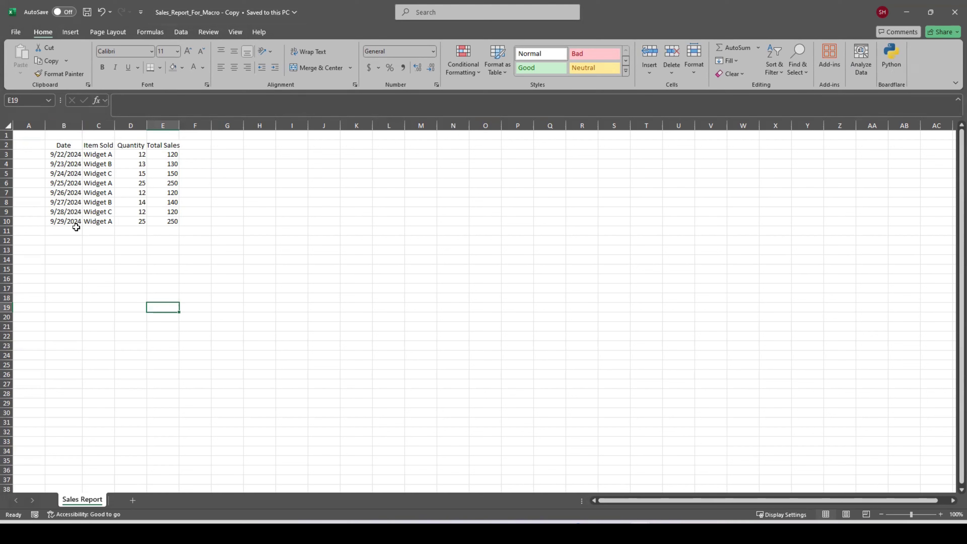
- Run the Format macro from the Sales_Report_Unformatted - Copy workbook on the Sales_Report_For_Macro - Copy sheet
{"action": "left_click", "coordinate": [236, 32]}
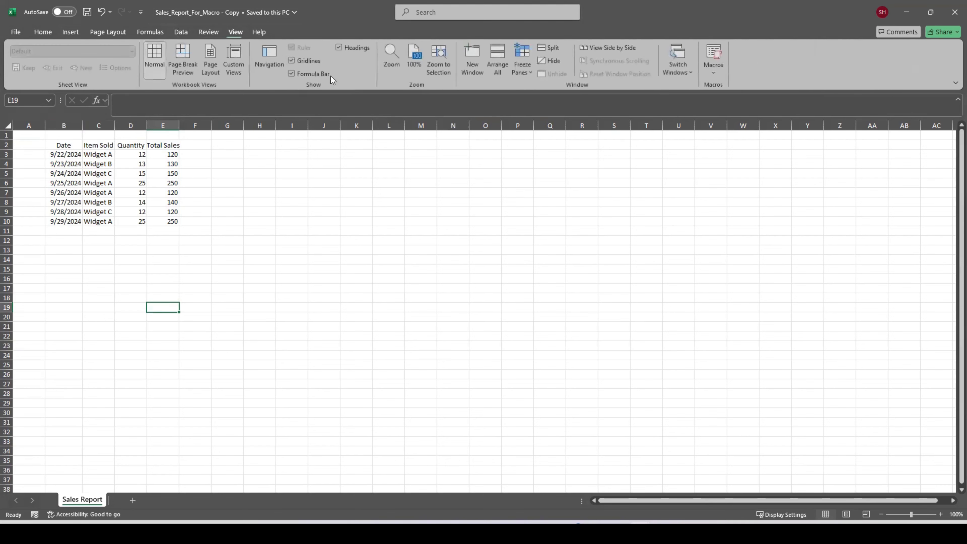
{"action": "left_click", "coordinate": [715, 72]}
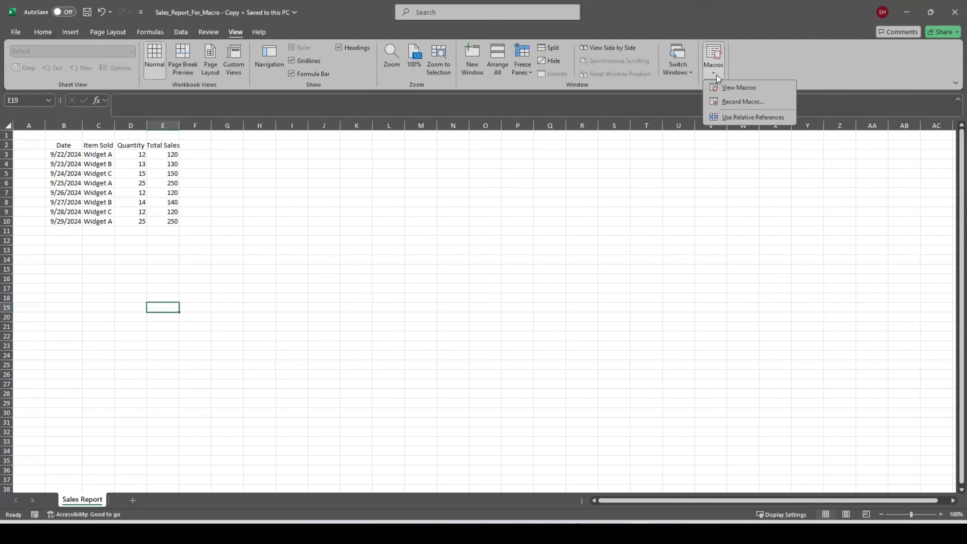
{"action": "left_click", "coordinate": [721, 88]}
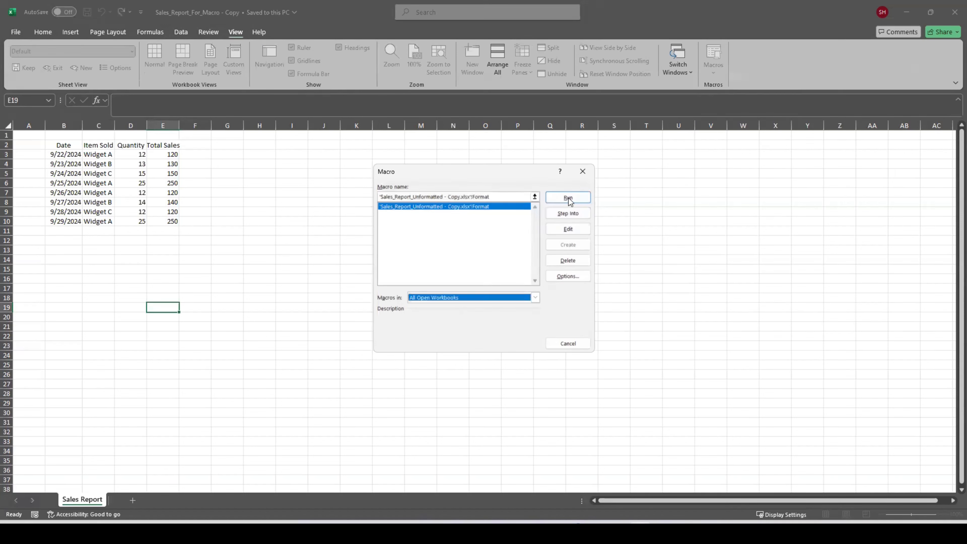
{"action": "left_click", "coordinate": [568, 198]}
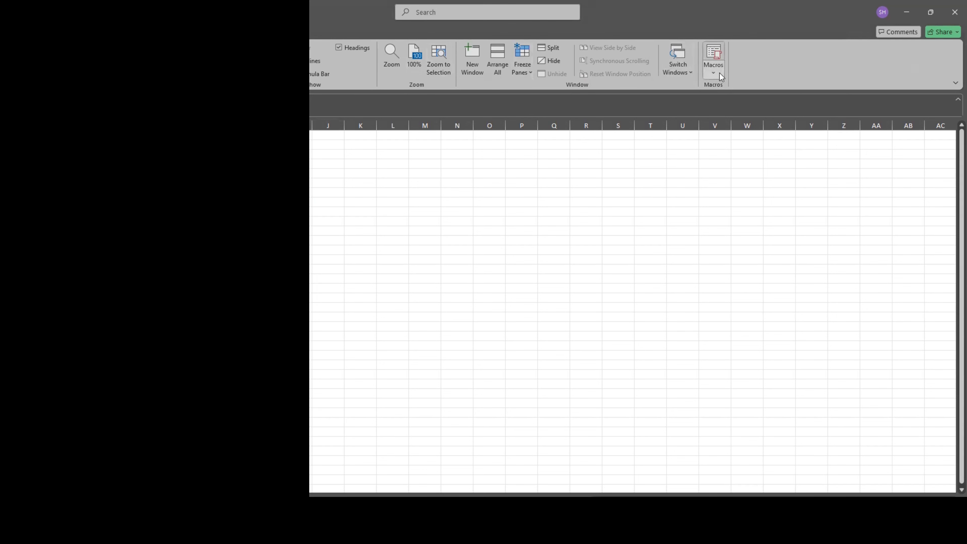
- Open the Format macro's VBA code for editing and review its range selection and border statements
{"action": "left_click", "coordinate": [714, 66]}
{"action": "left_click", "coordinate": [733, 88]}
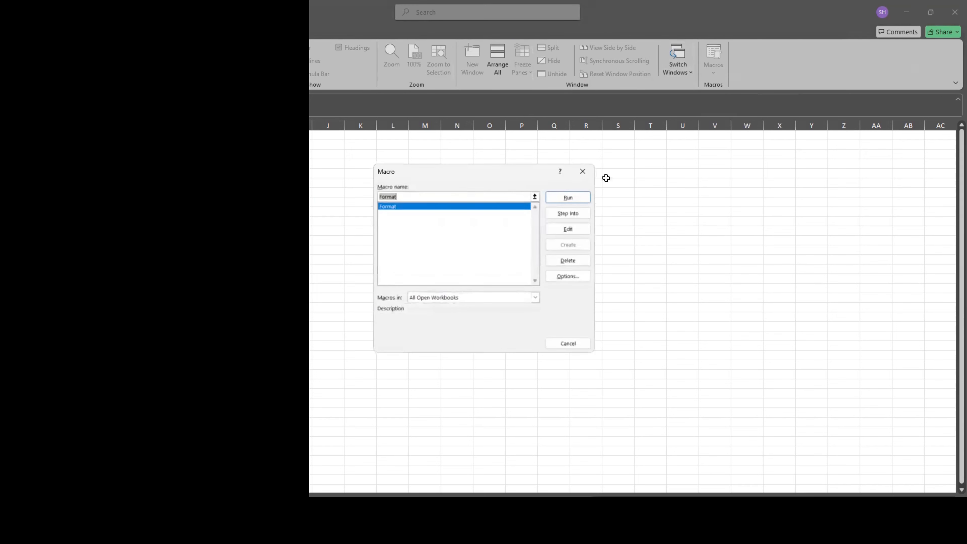
{"action": "left_click", "coordinate": [568, 227]}
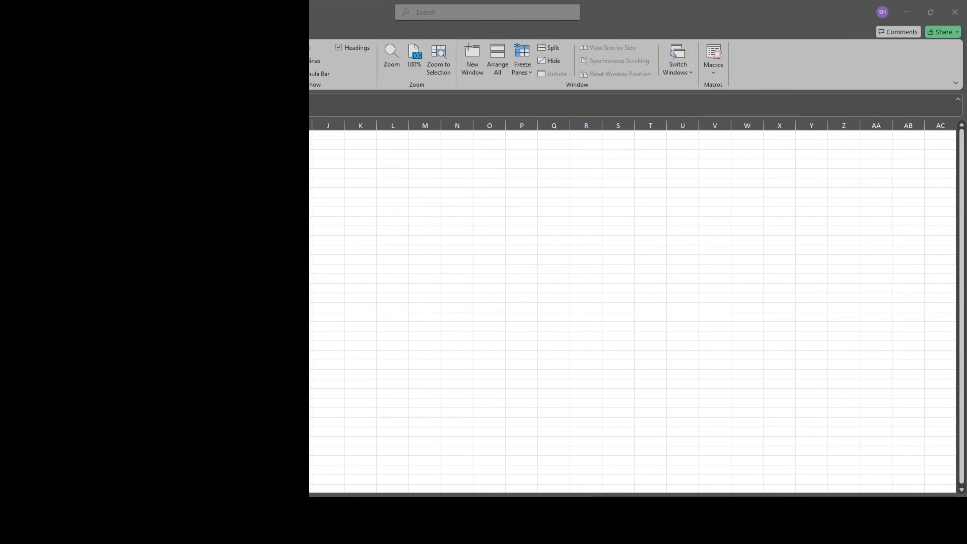
{"action": "left_click", "coordinate": [706, 14]}
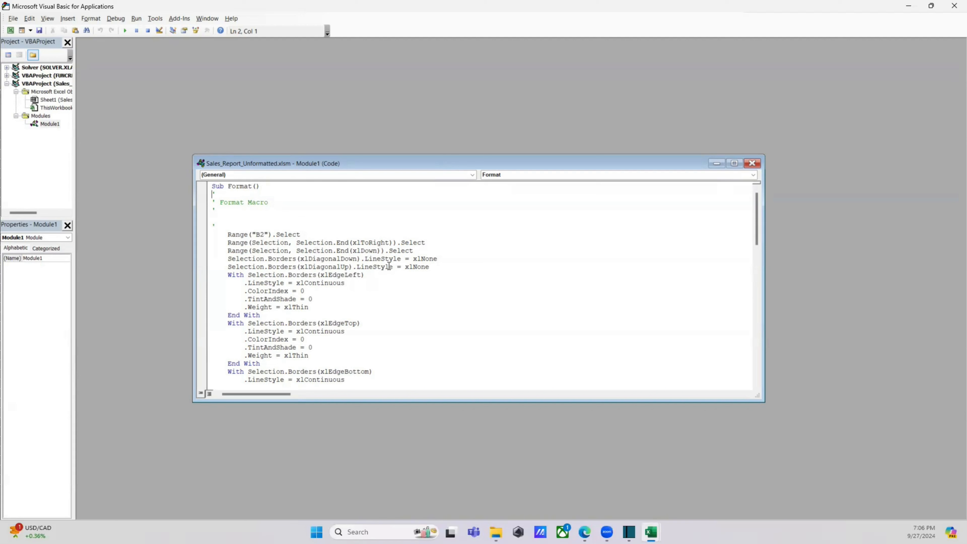
{"action": "scroll", "coordinate": [325, 292], "scroll_direction": "down", "scroll_amount": 1}
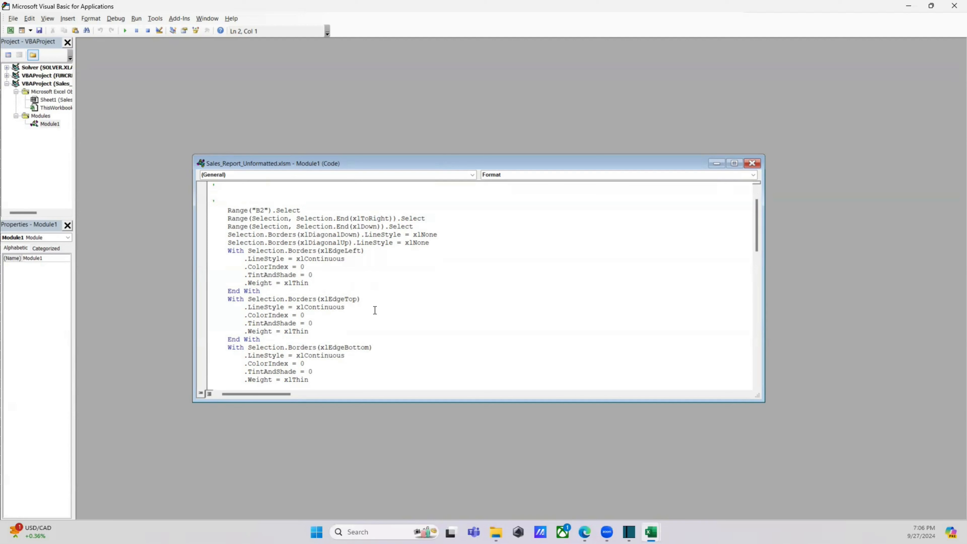
{"action": "scroll", "coordinate": [374, 310], "scroll_direction": "down", "scroll_amount": 1}
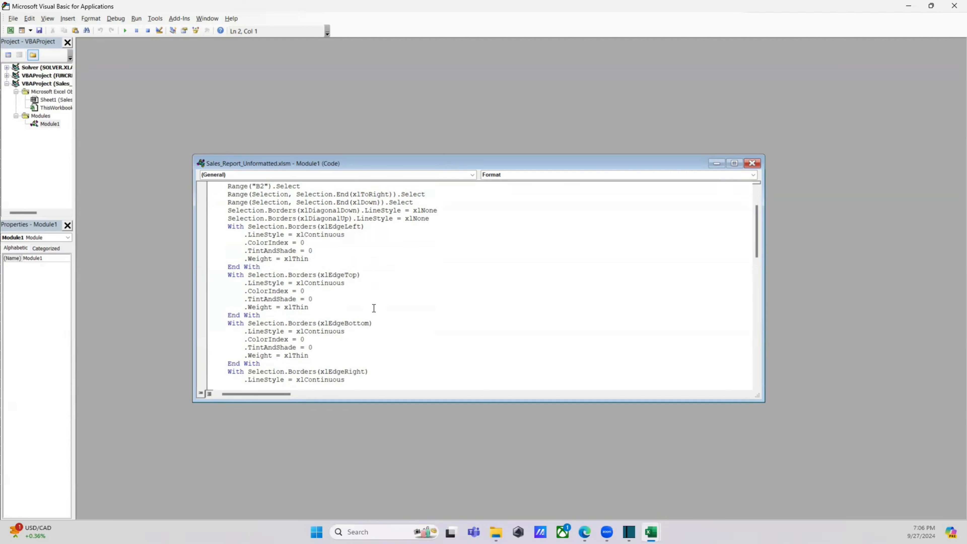
{"action": "scroll", "coordinate": [362, 309], "scroll_direction": "down", "scroll_amount": 2}
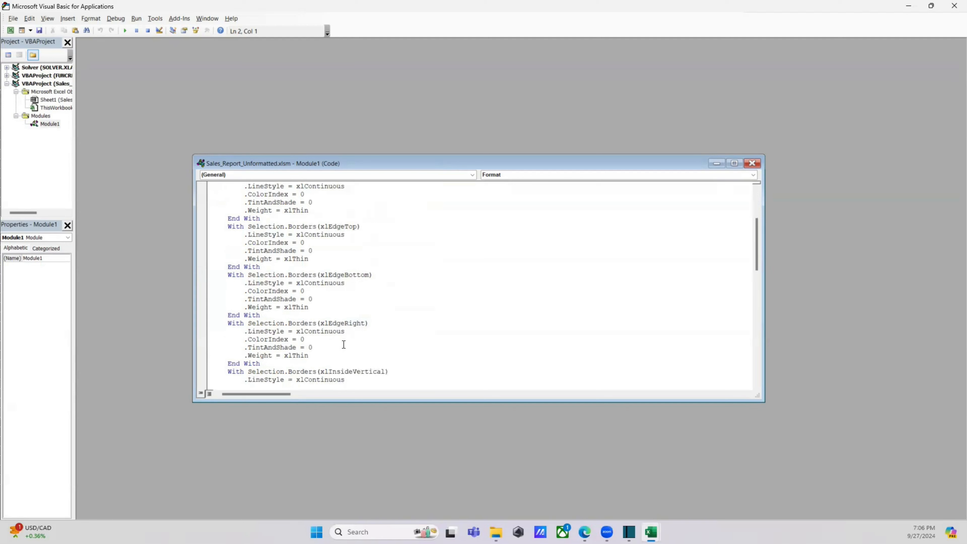
{"action": "scroll", "coordinate": [352, 343], "scroll_direction": "up", "scroll_amount": 4}
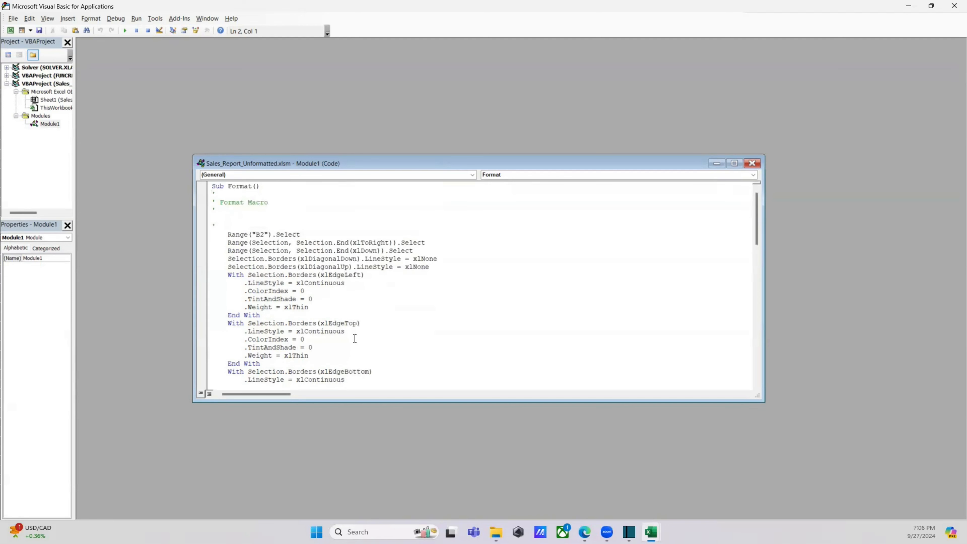